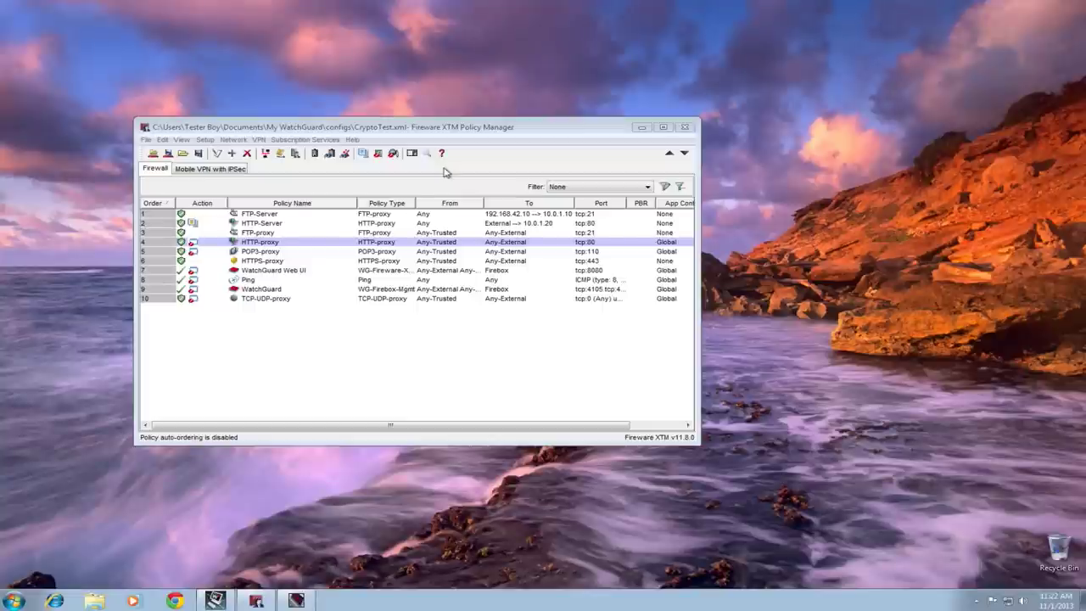
Make the Policy Manager policy list window taller.
drag(458, 118, 458, 101)
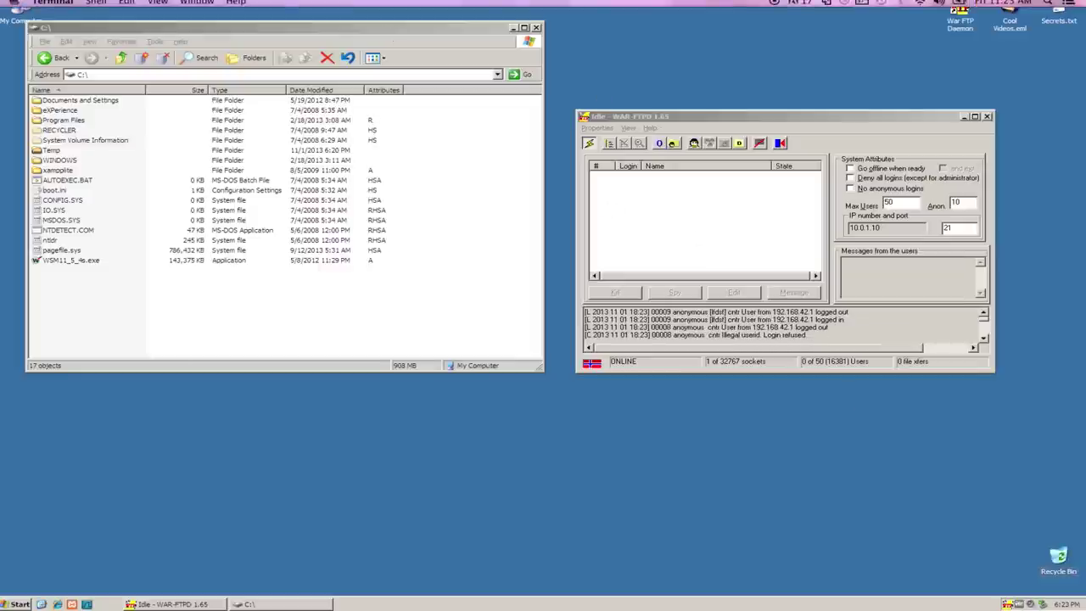
Connect to the FTP server at 192.168.42.10 in a new terminal and log in as anonymous.
key(super+n)
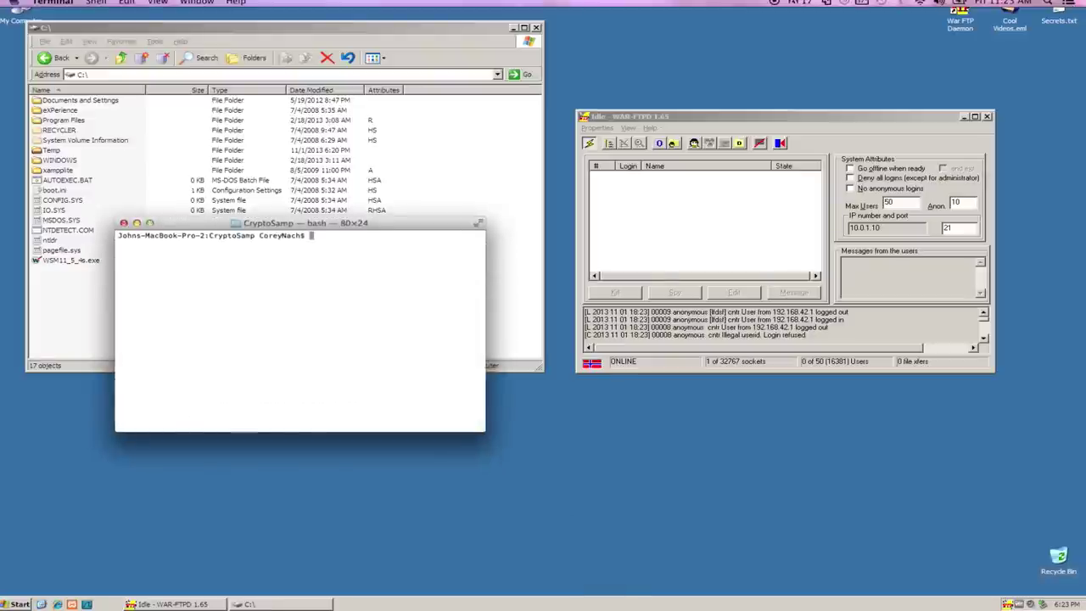
text(ftp 192.168.42.10)
key(Return)
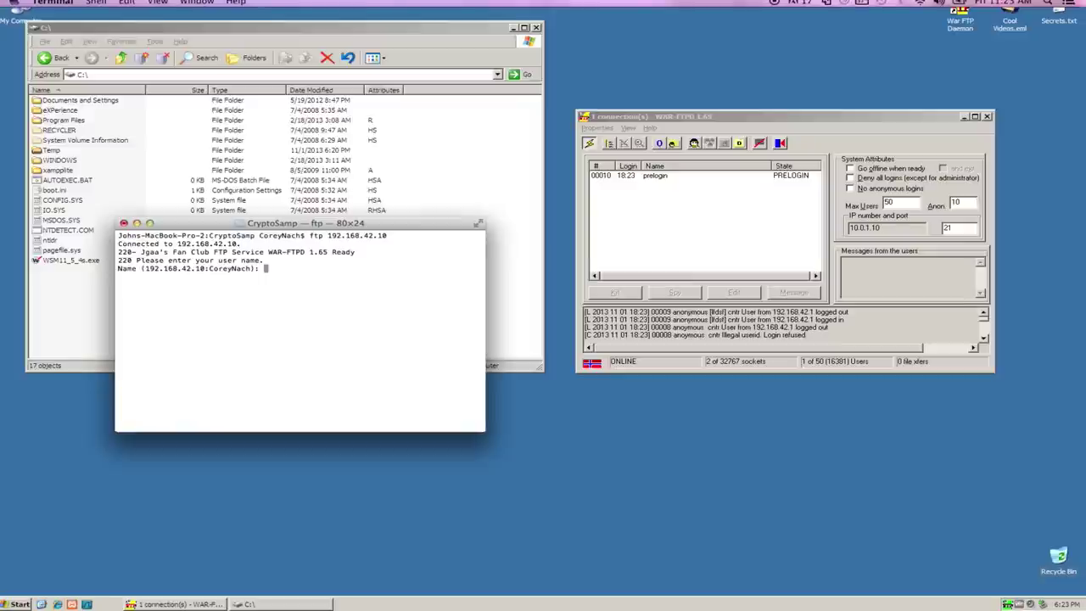
text(anonymous)
key(Return)
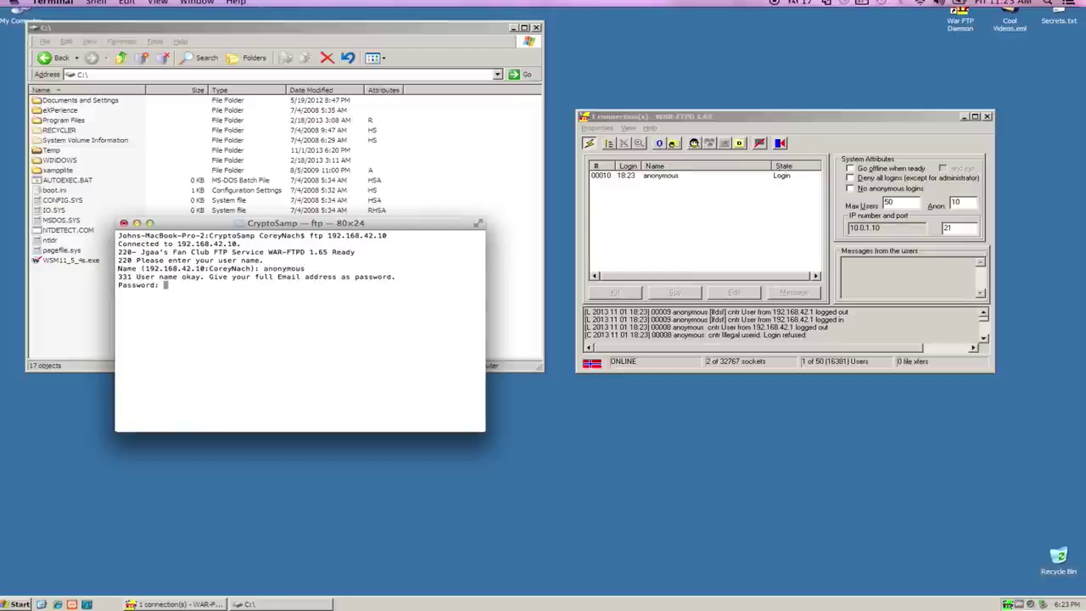
key(Return)
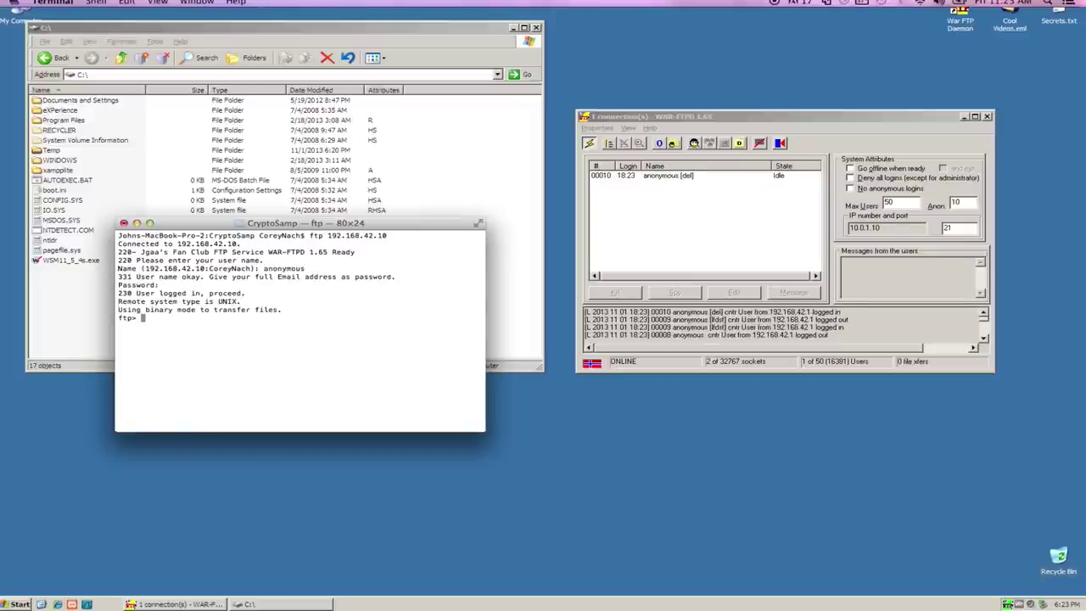
Upload CryptolockerSamp.exe in binary mode and highlight the resulting Virus detected error.
text(bin)
key(Return)
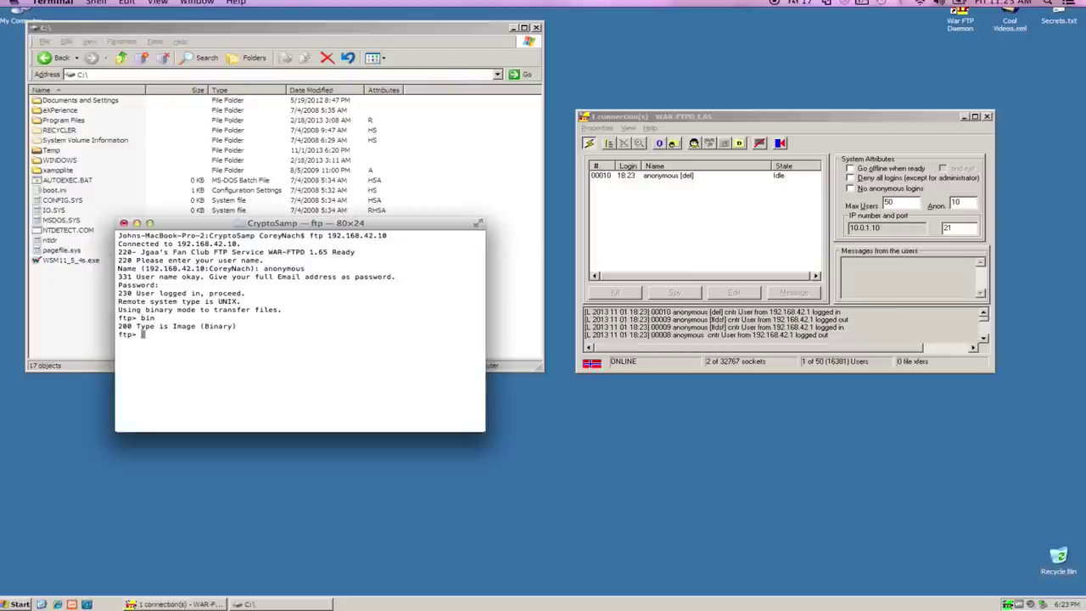
text(put Cry)
text(ptolocker)
text(Samp.exe)
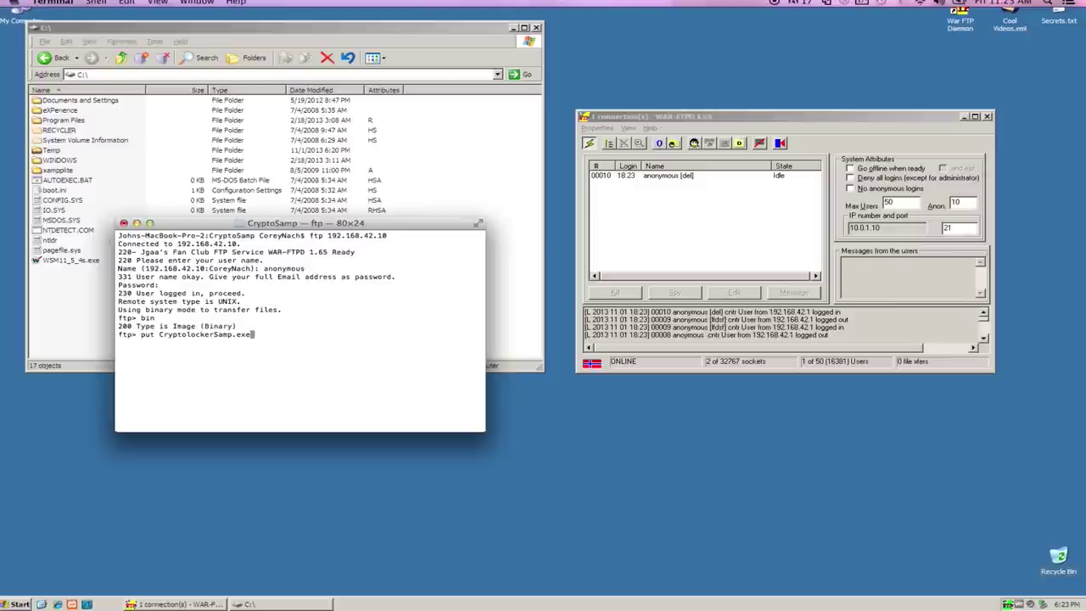
key(Return)
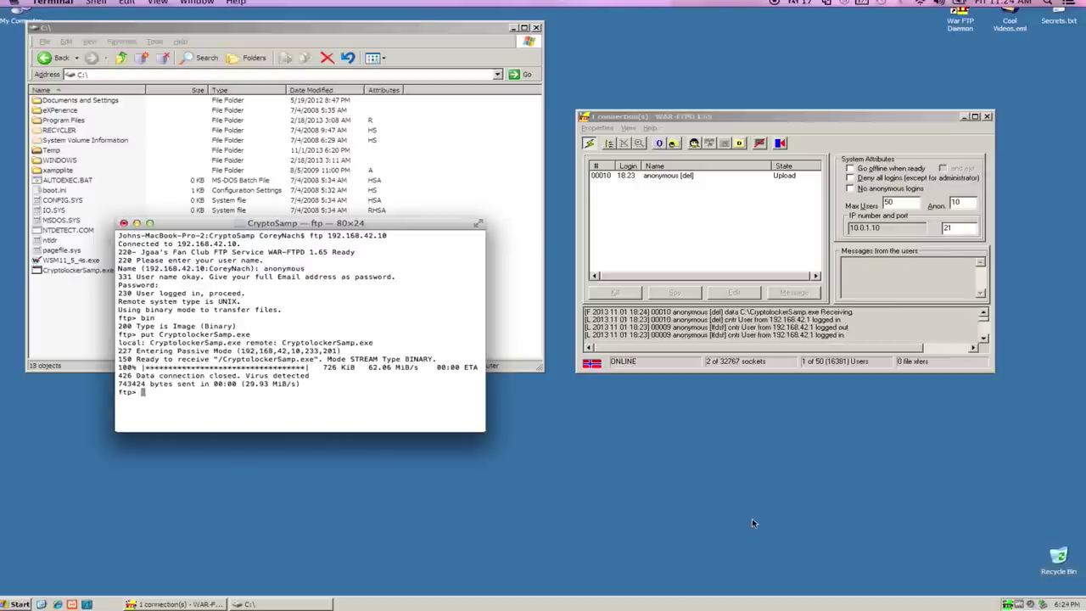
drag(209, 375, 313, 376)
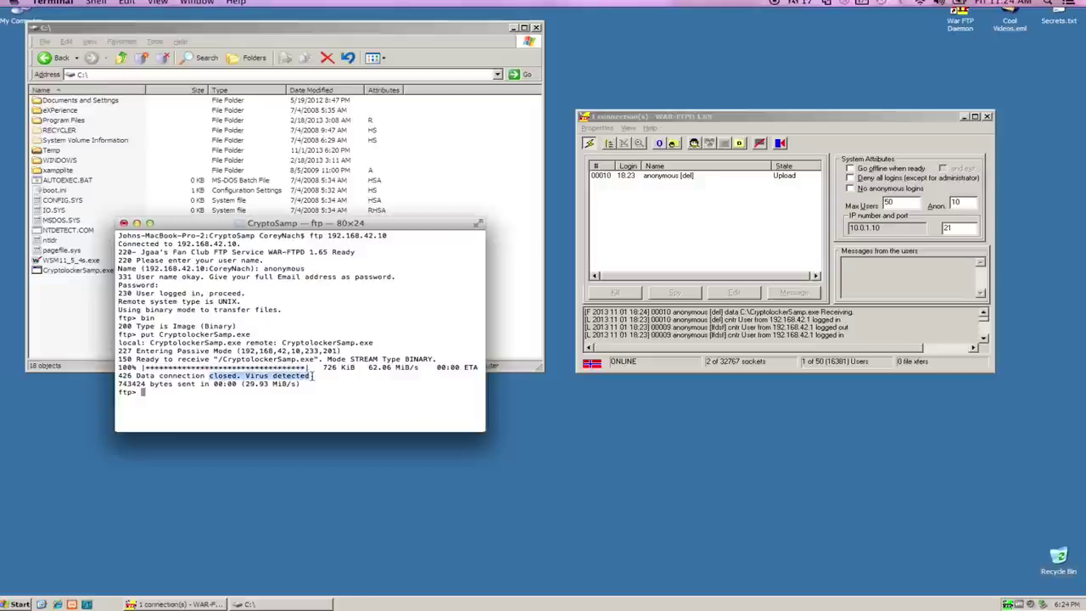
click(518, 440)
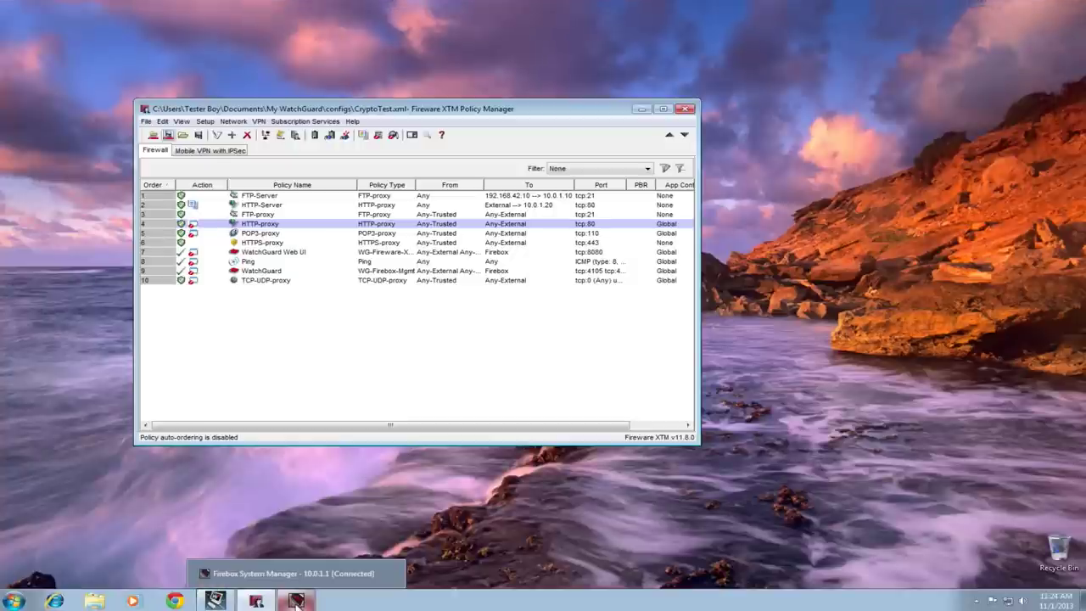
Select the FTP Virus found entry for CryptolockerSamp.exe in Traffic Monitor.
click(328, 386)
click(390, 216)
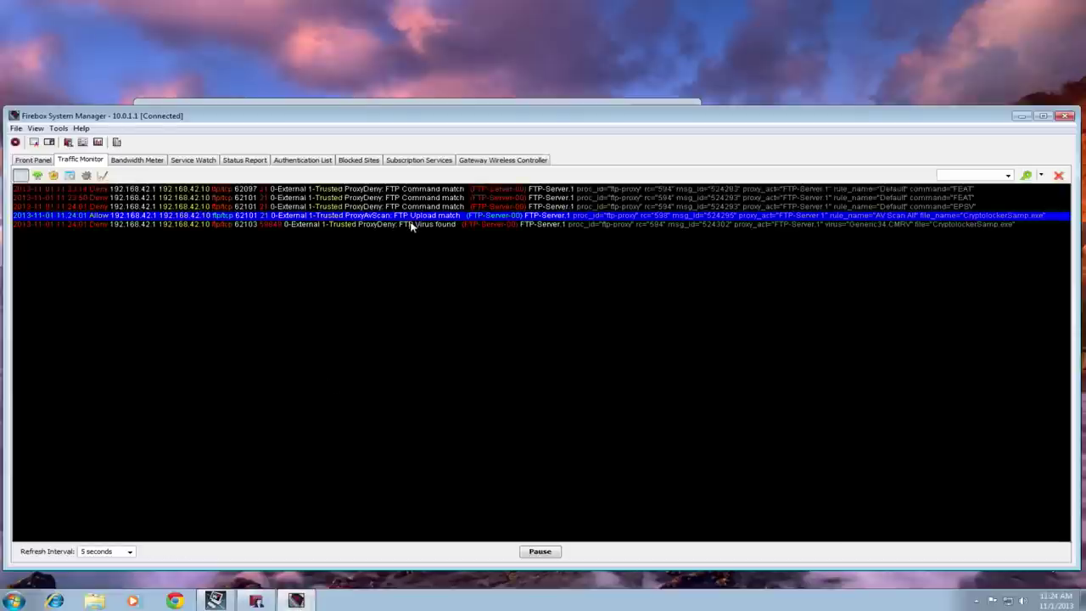
click(439, 225)
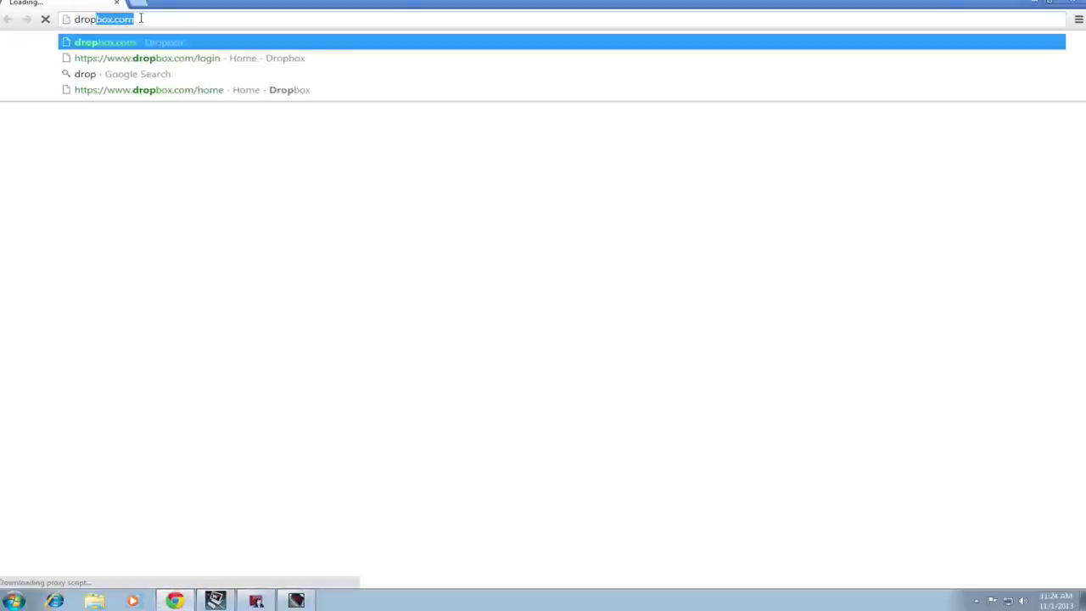
Sign in to dropbox.com with the saved corey account.
key(Return)
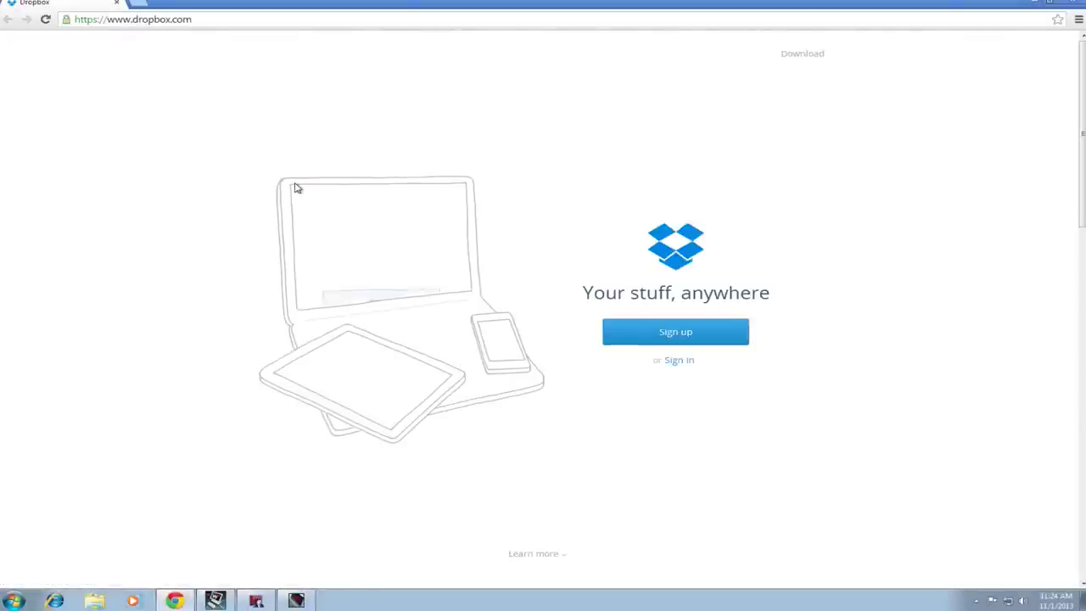
click(681, 364)
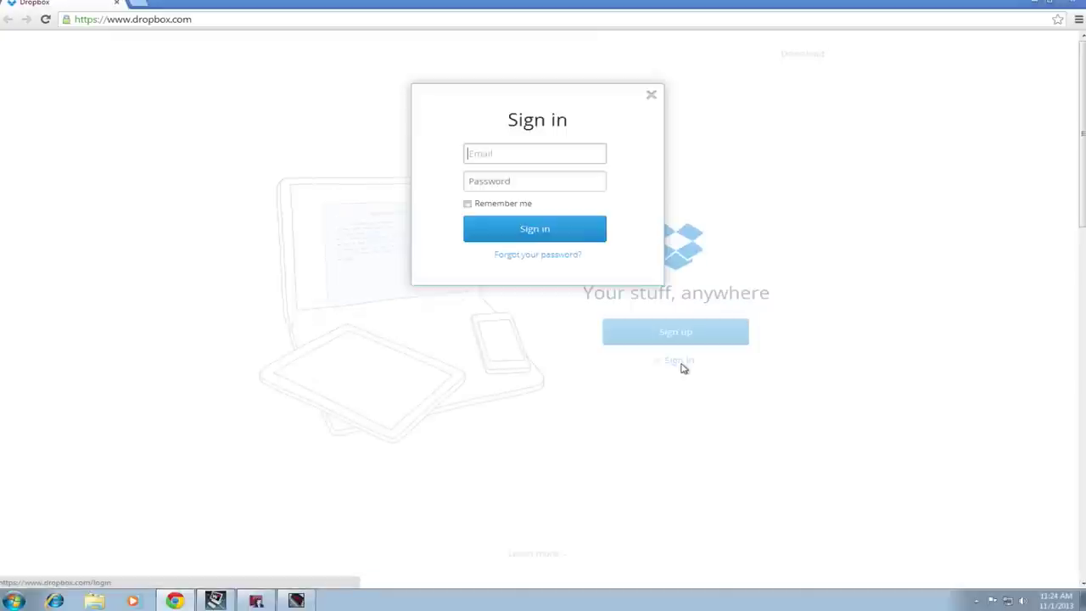
text(corey)
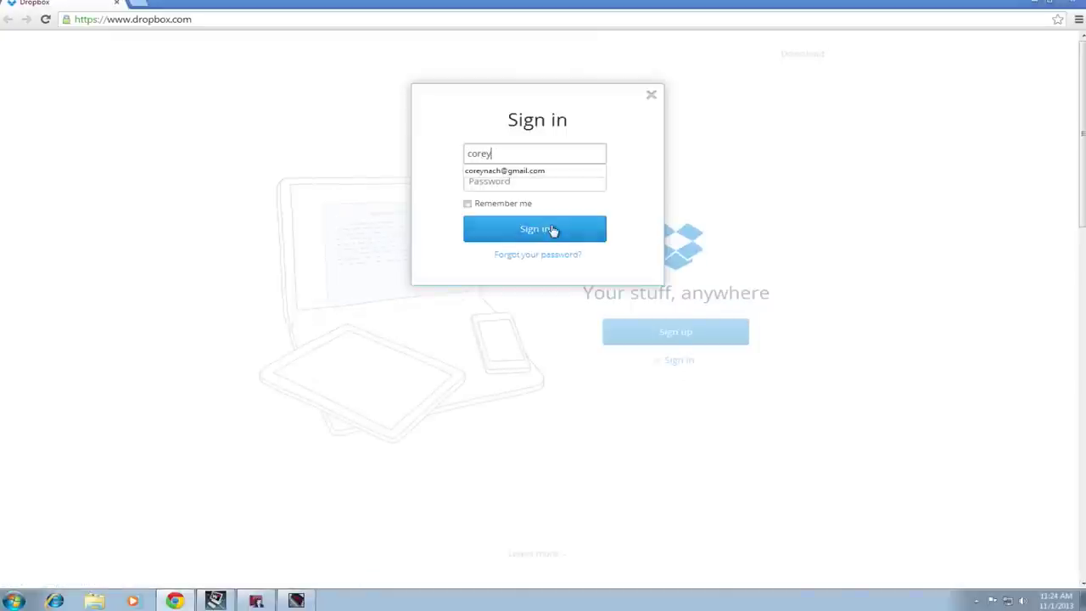
click(533, 174)
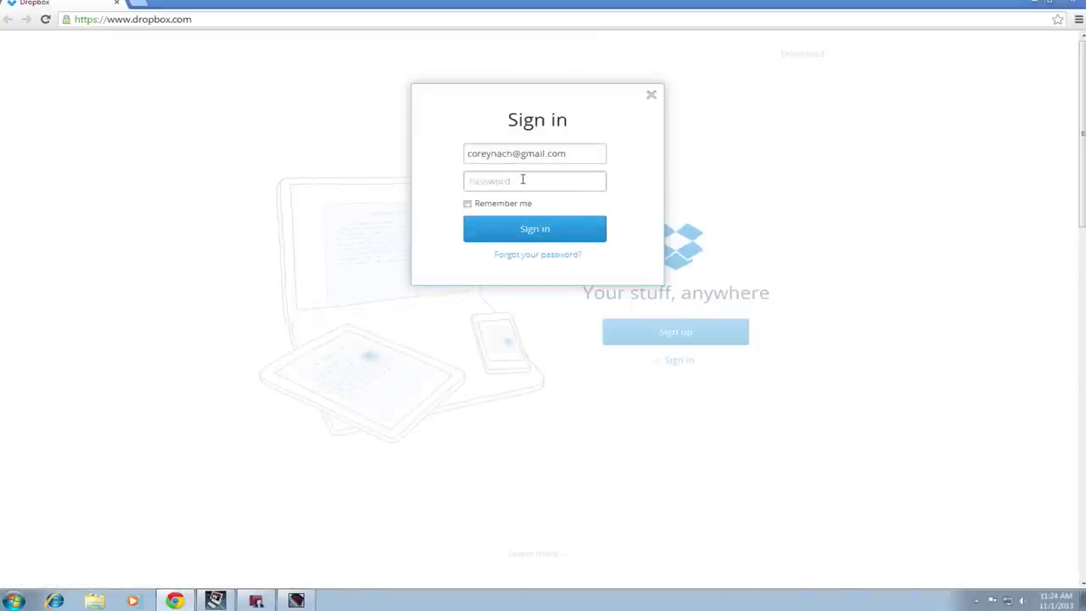
text(••••)
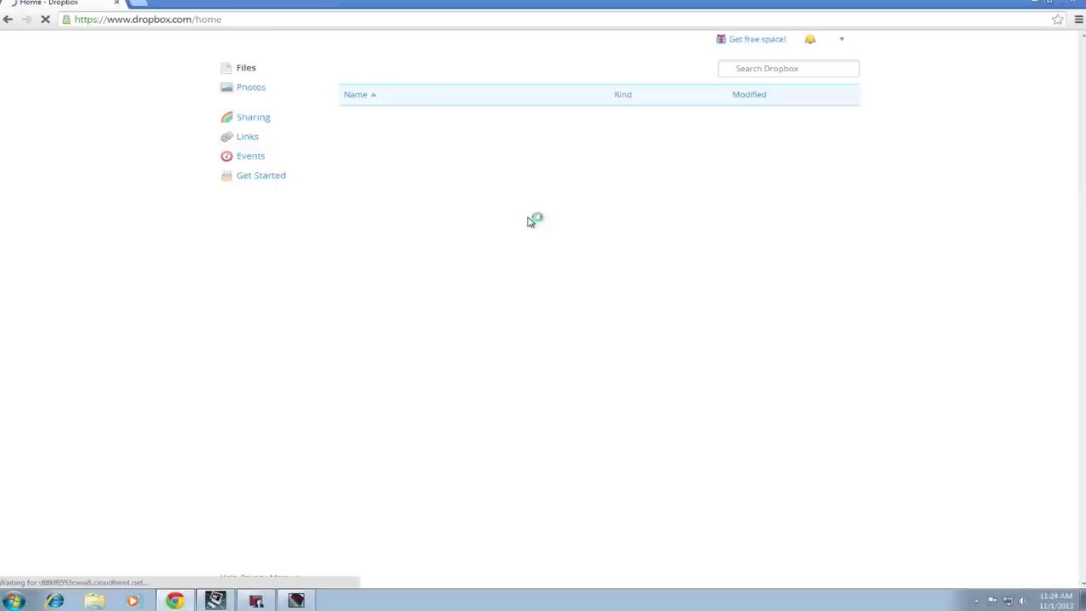
key(Return)
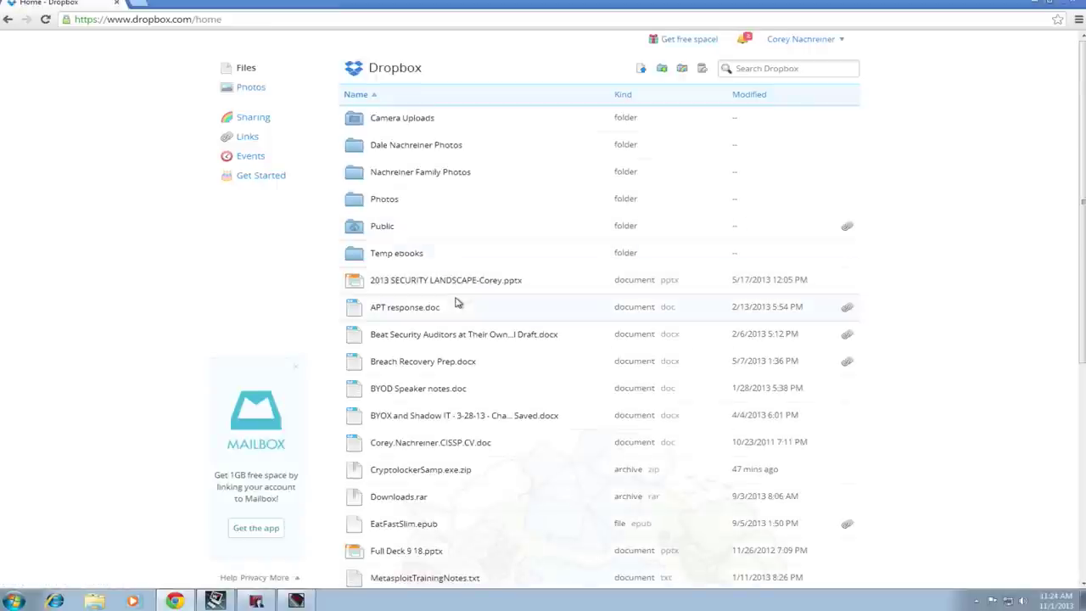
Try downloading CryptolockerSamp.exe.zip, then select the HTTP Virus found entry in Traffic Monitor.
click(435, 473)
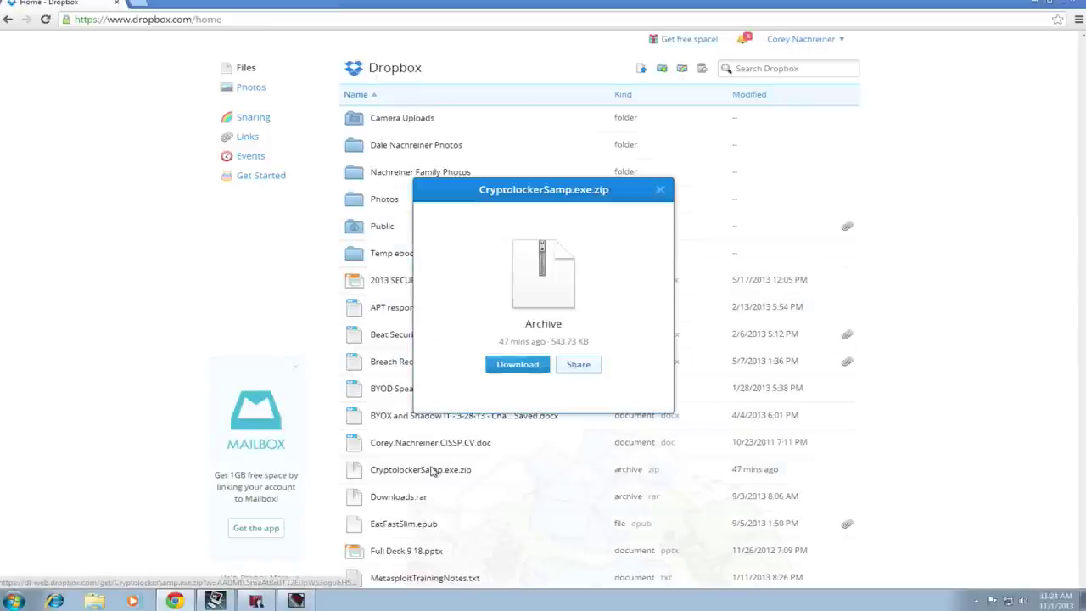
click(519, 366)
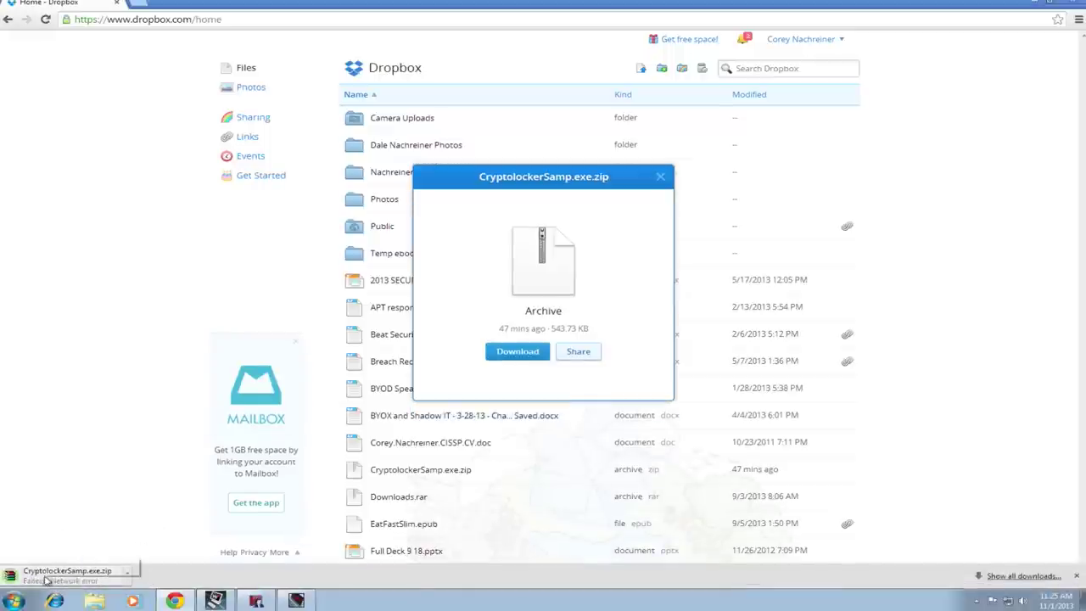
click(296, 601)
click(451, 529)
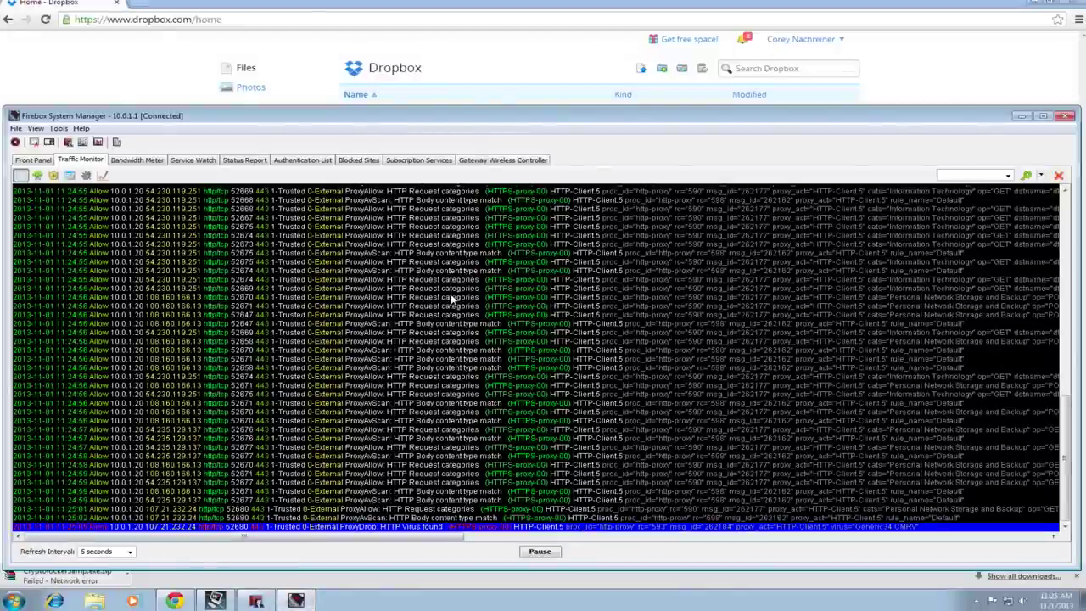
Clear all Traffic Monitor entries from the context menu and minimize Firebox System Manager.
right_click(450, 296)
click(509, 411)
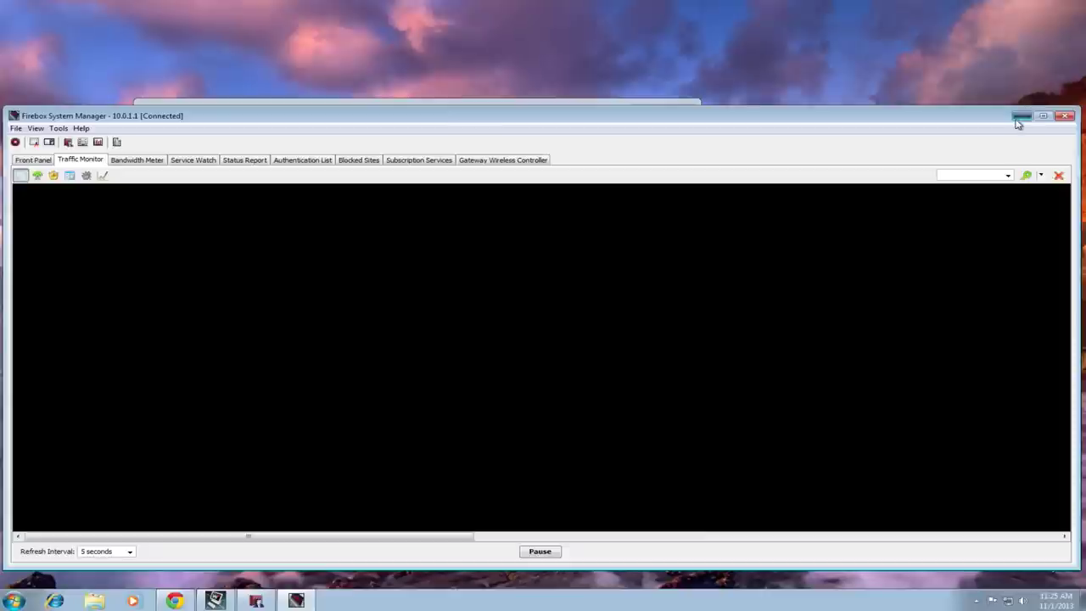
click(1021, 116)
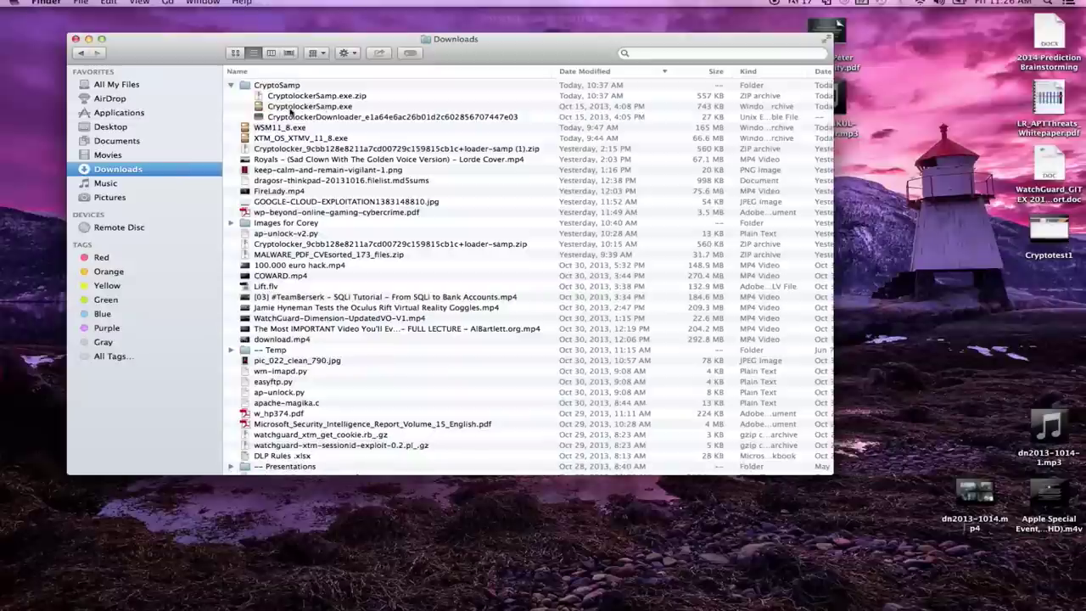
Replace CryptolockerSamp.exe on C:\ with the newer sample, select it there, and close the window.
mouse_move(306, 106)
mouse_down()
mouse_move(269, 149)
mouse_move(68, 118)
mouse_up()
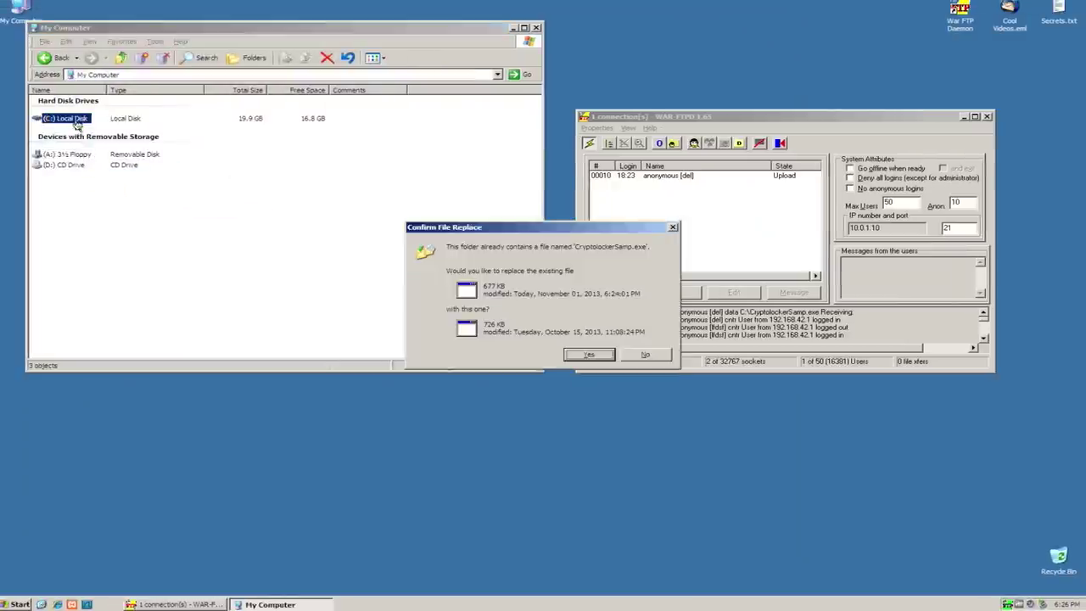
click(588, 356)
double_click(65, 120)
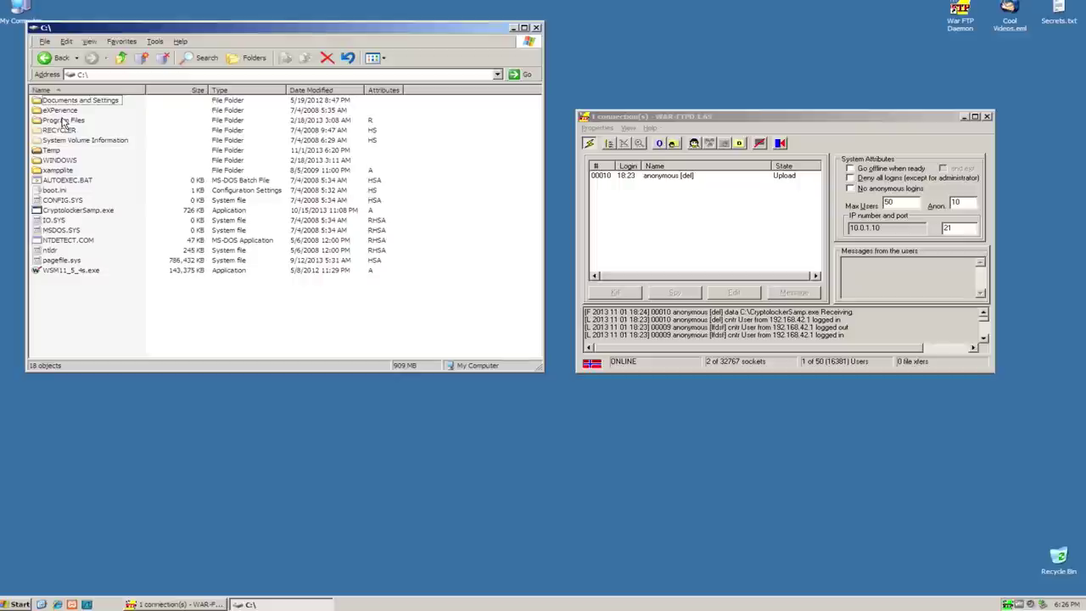
click(69, 212)
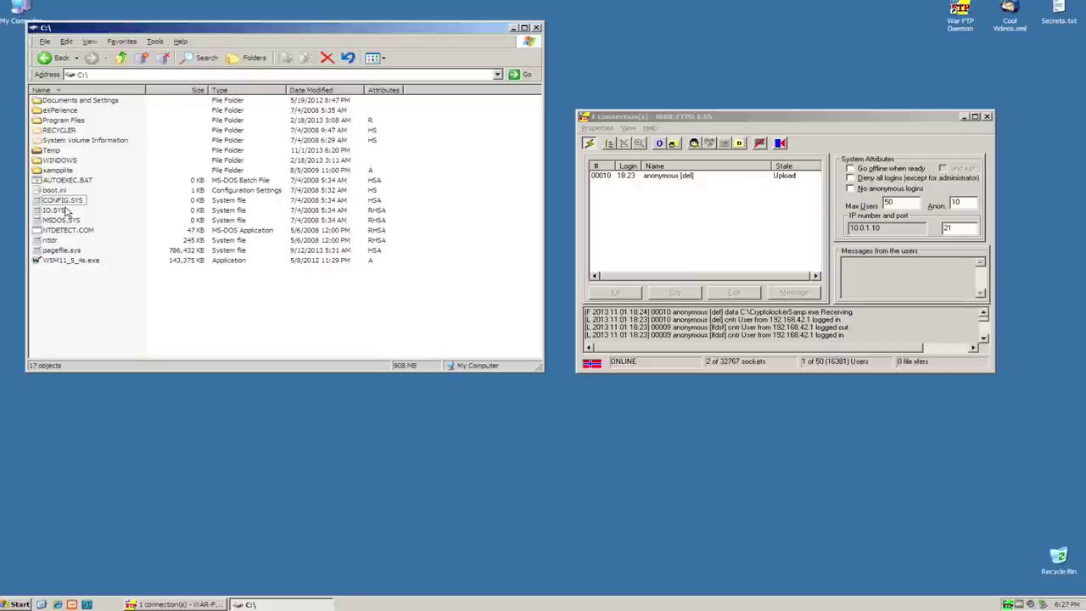
click(536, 28)
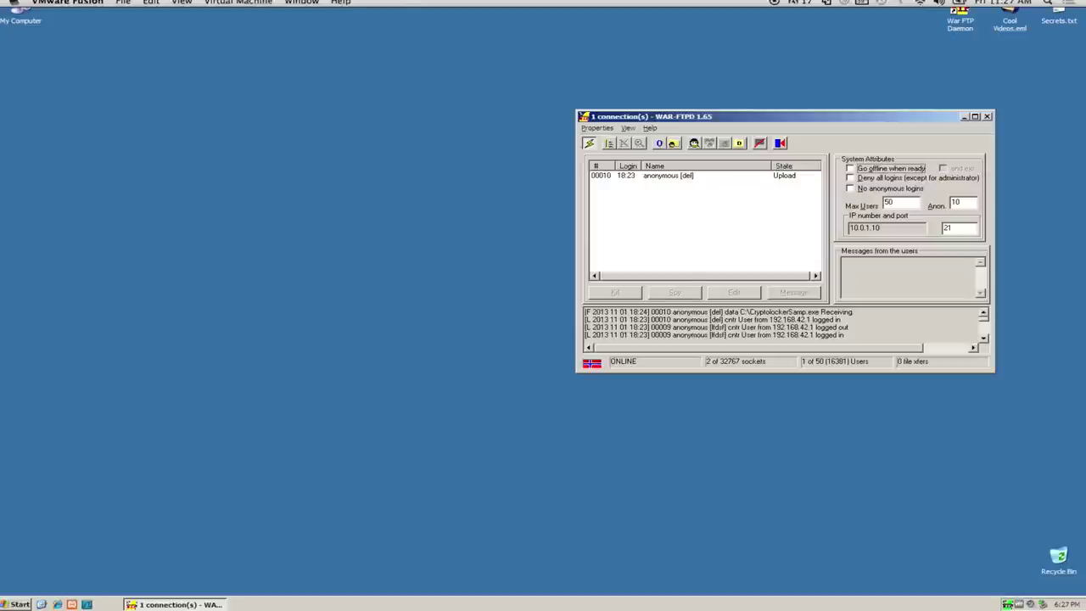
Inspect both Qssthpupcy processes in Task Manager, then close Task Manager and WAR-FTPD.
click(237, 2)
mouse_move(246, 132)
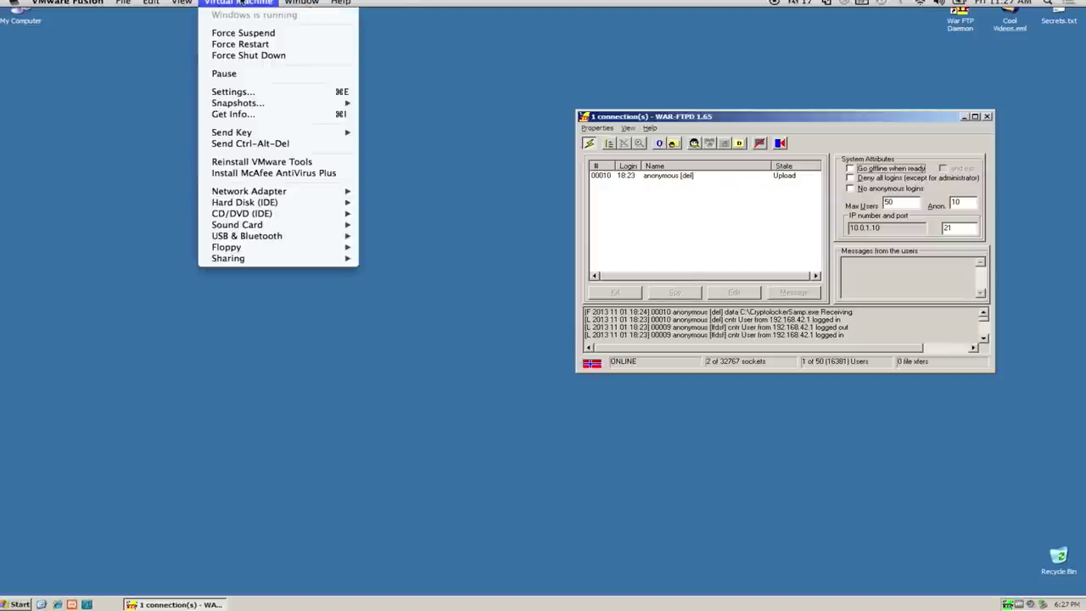
click(309, 144)
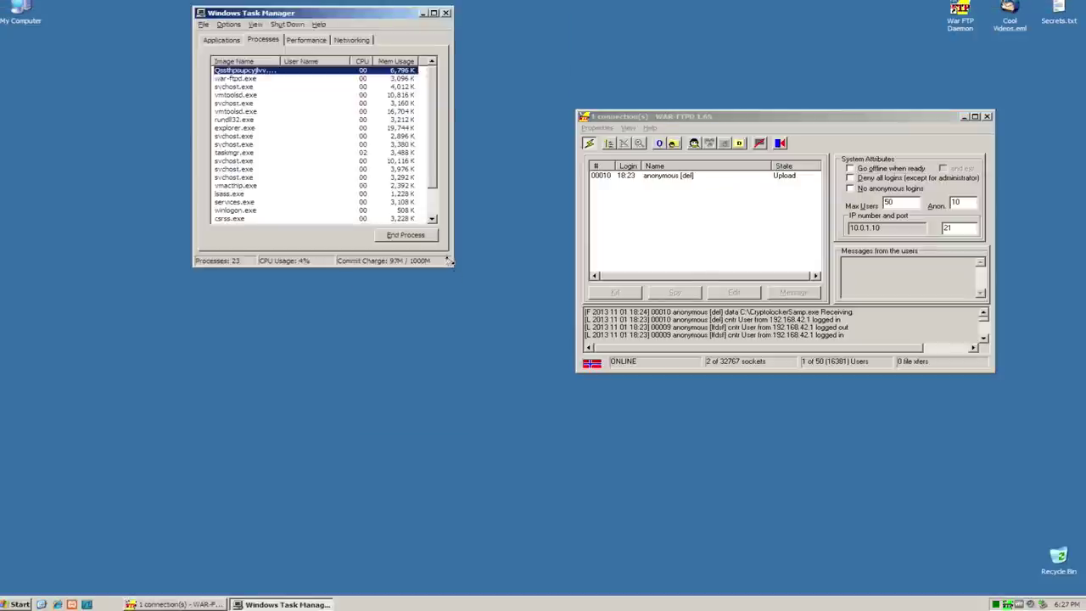
drag(449, 262, 493, 363)
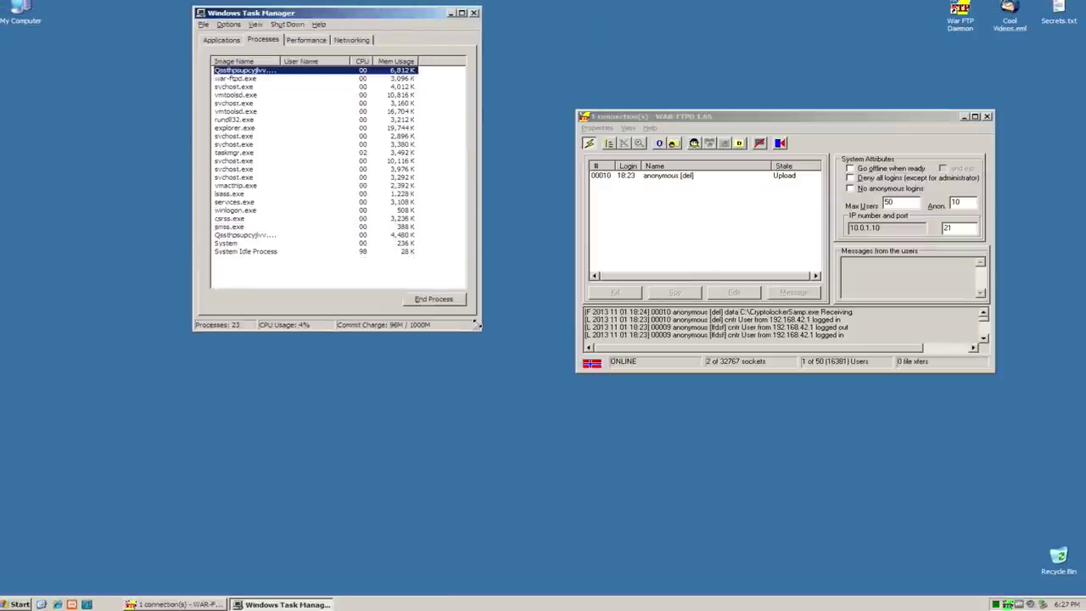
click(241, 236)
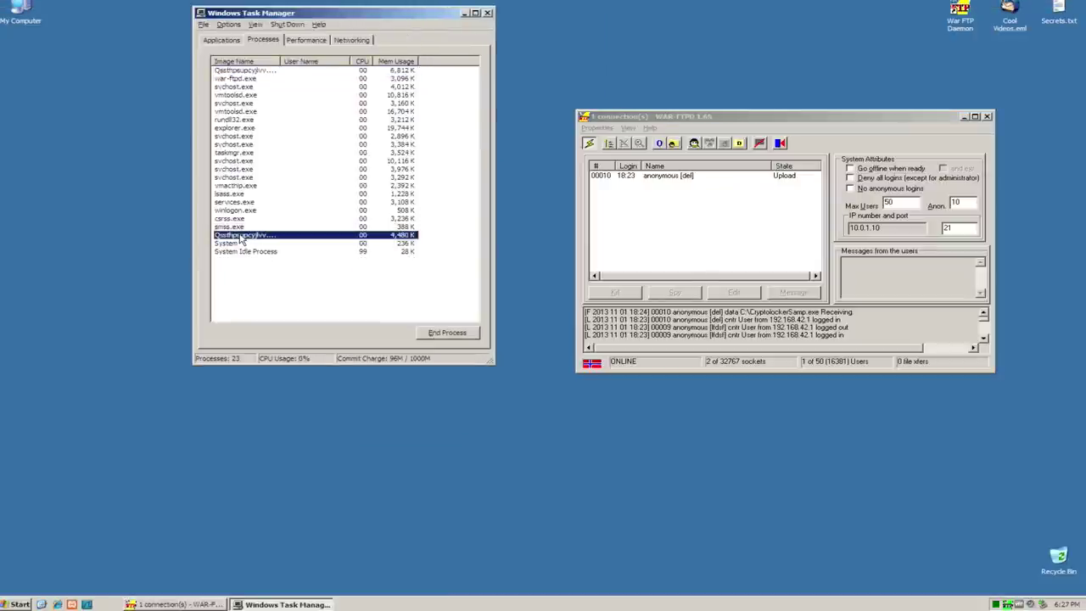
click(254, 72)
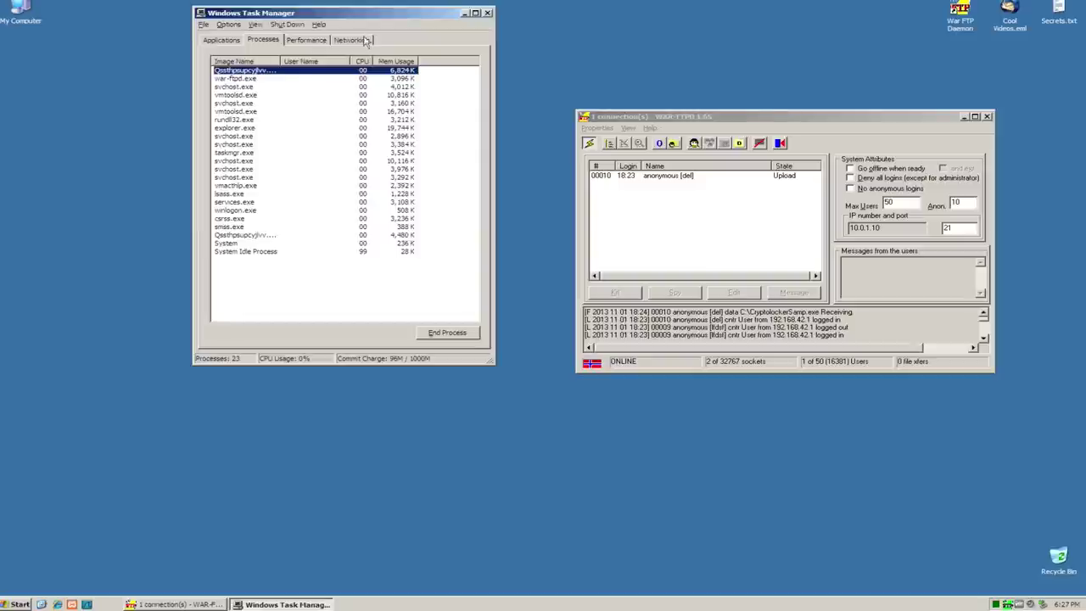
click(488, 13)
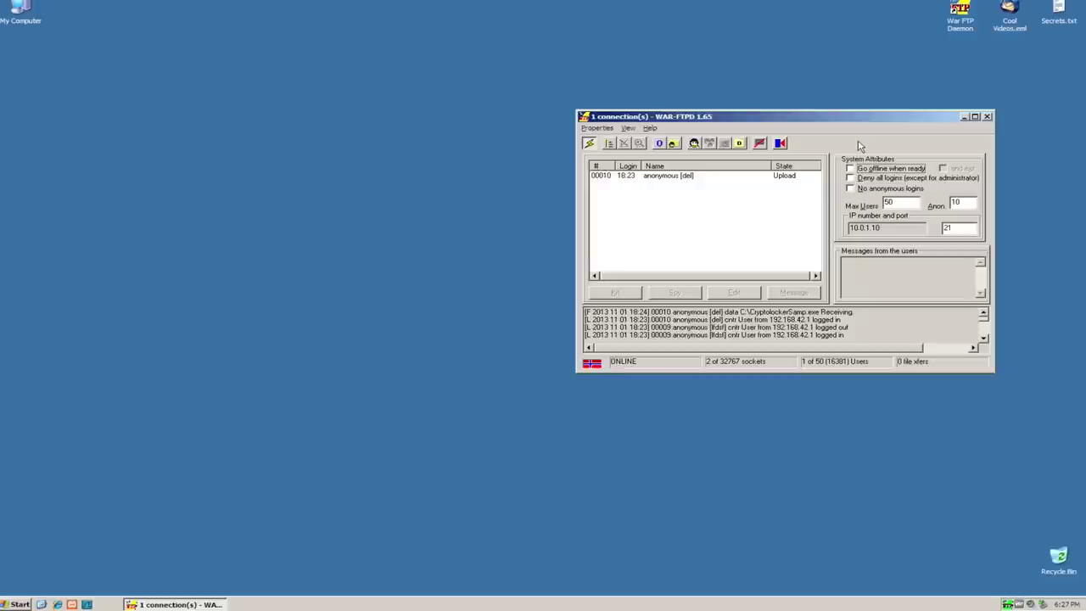
click(965, 117)
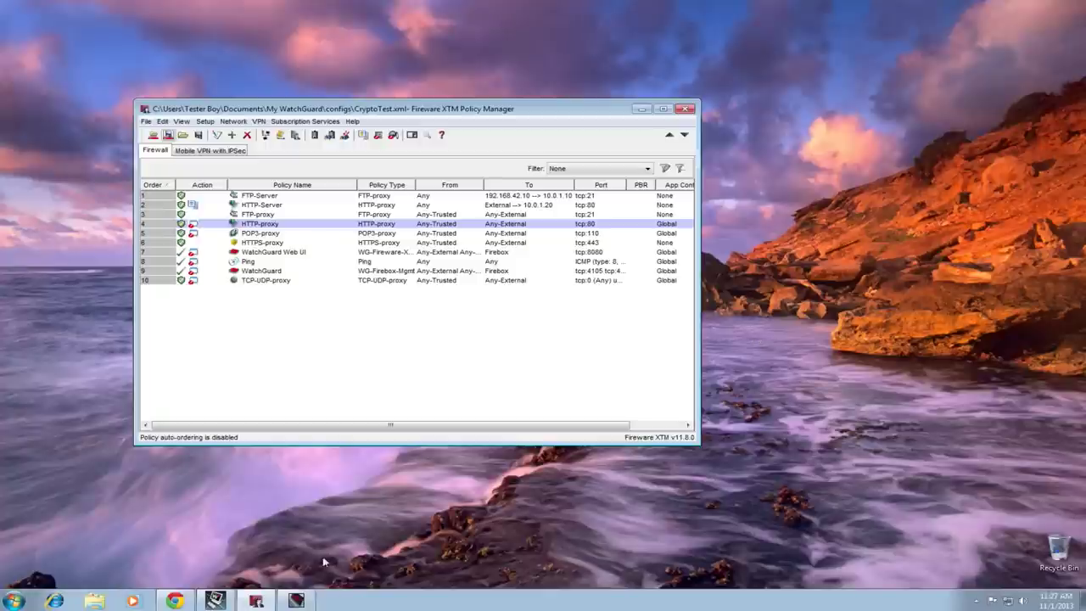
Review the red Bot Networks Deny entries from 10.0.1.10 to 212.71.250.4 in Traffic Monitor.
click(367, 425)
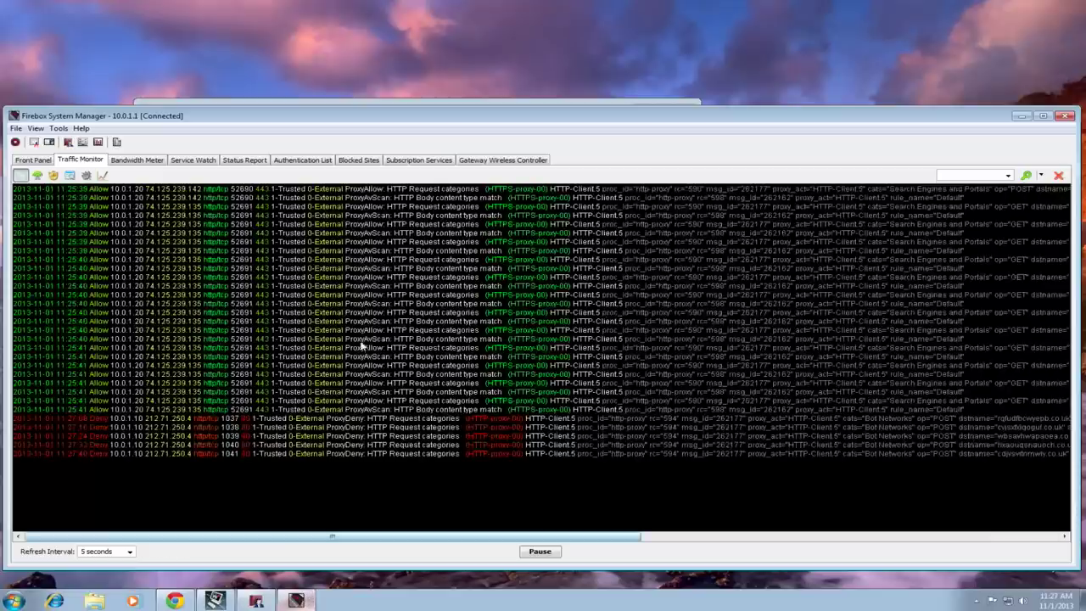
click(448, 428)
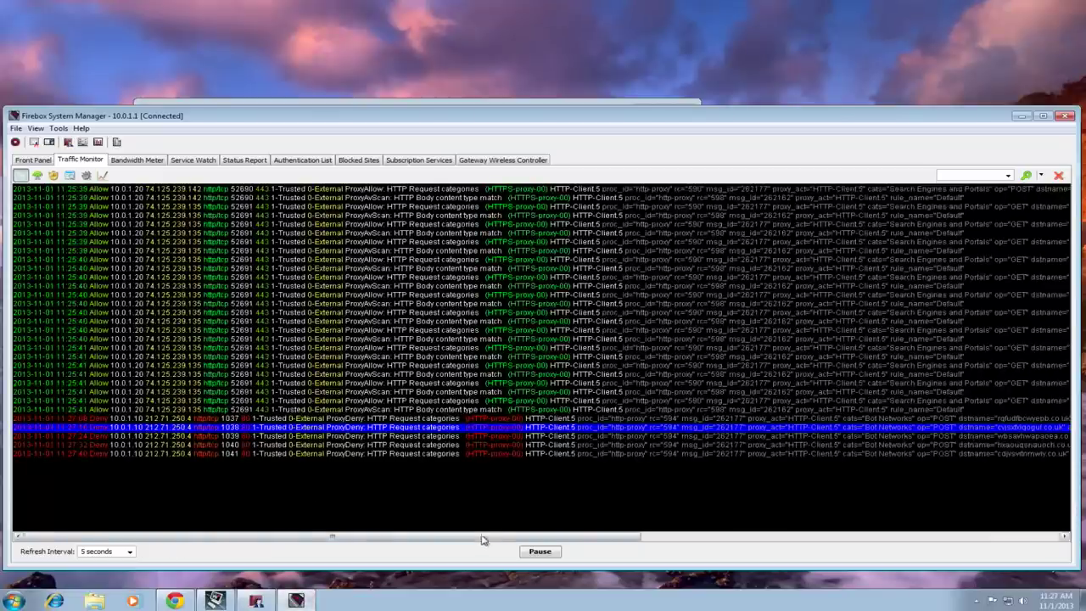
drag(484, 538, 694, 549)
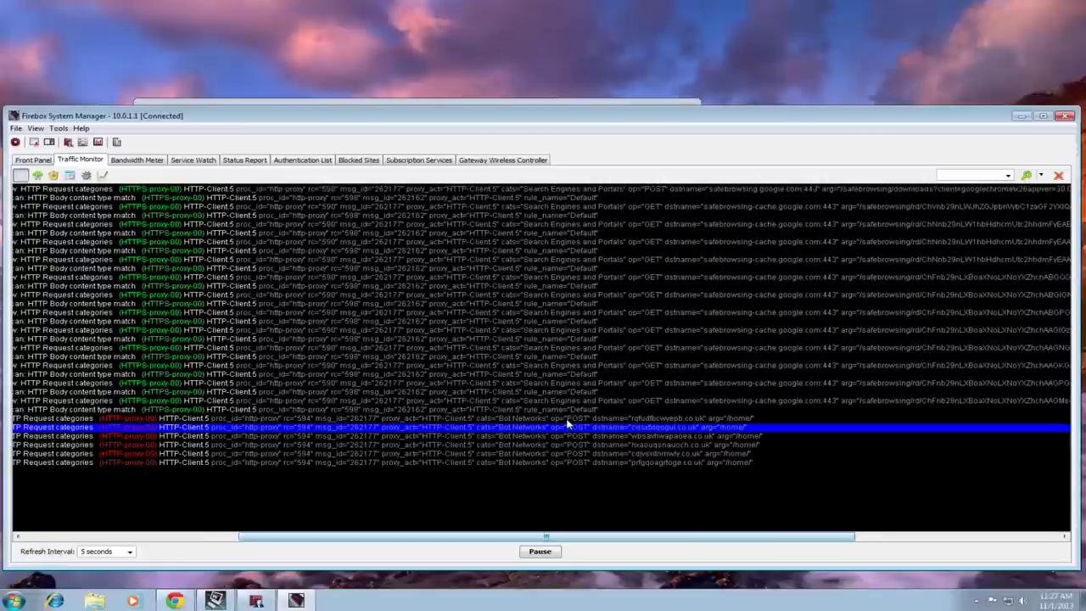
click(552, 438)
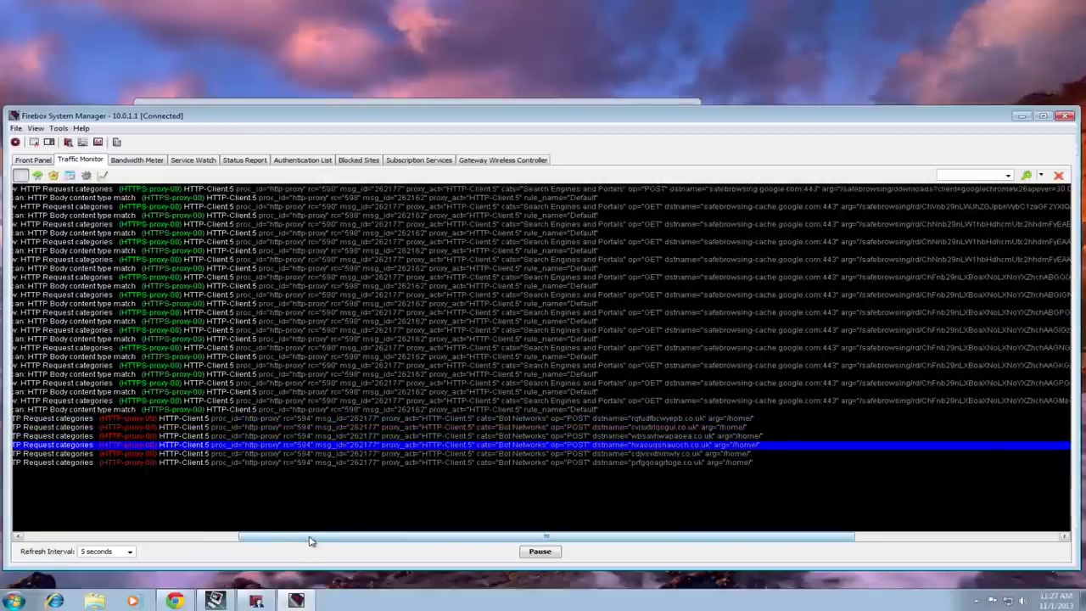
drag(309, 539, 87, 541)
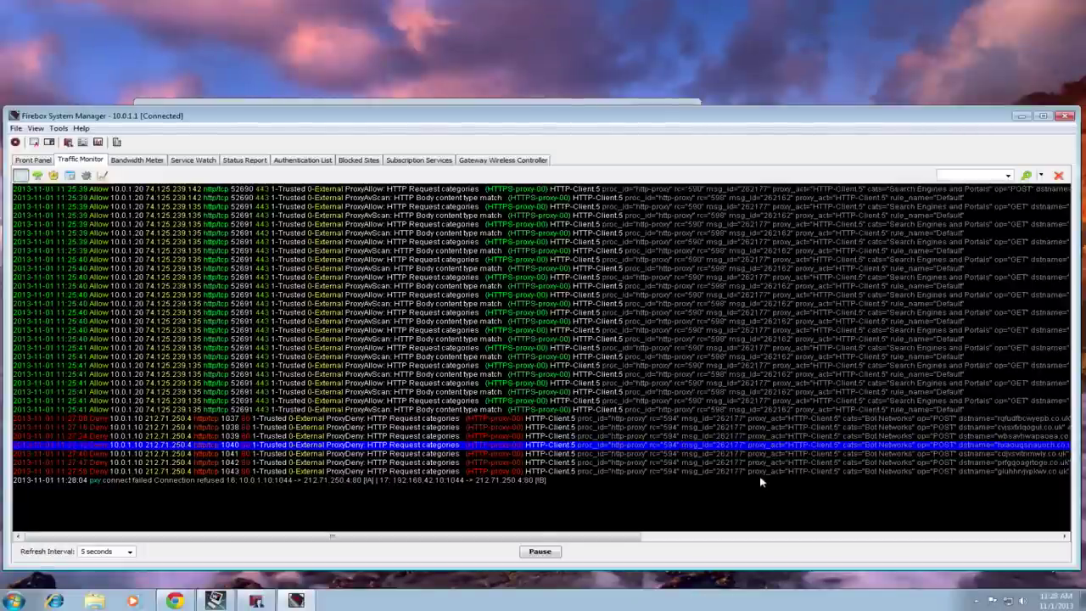
click(801, 472)
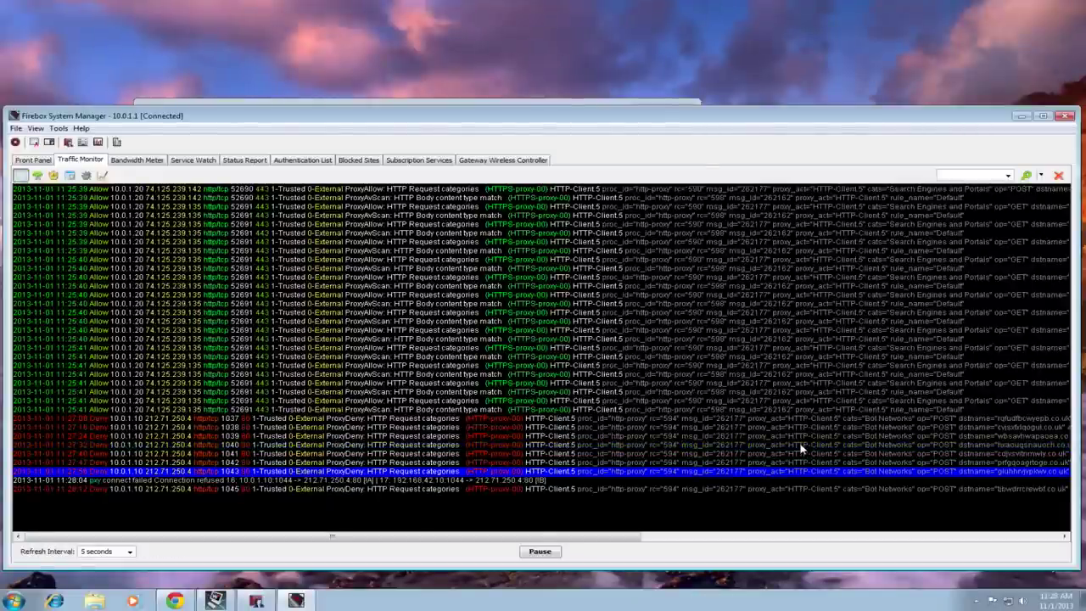
click(971, 489)
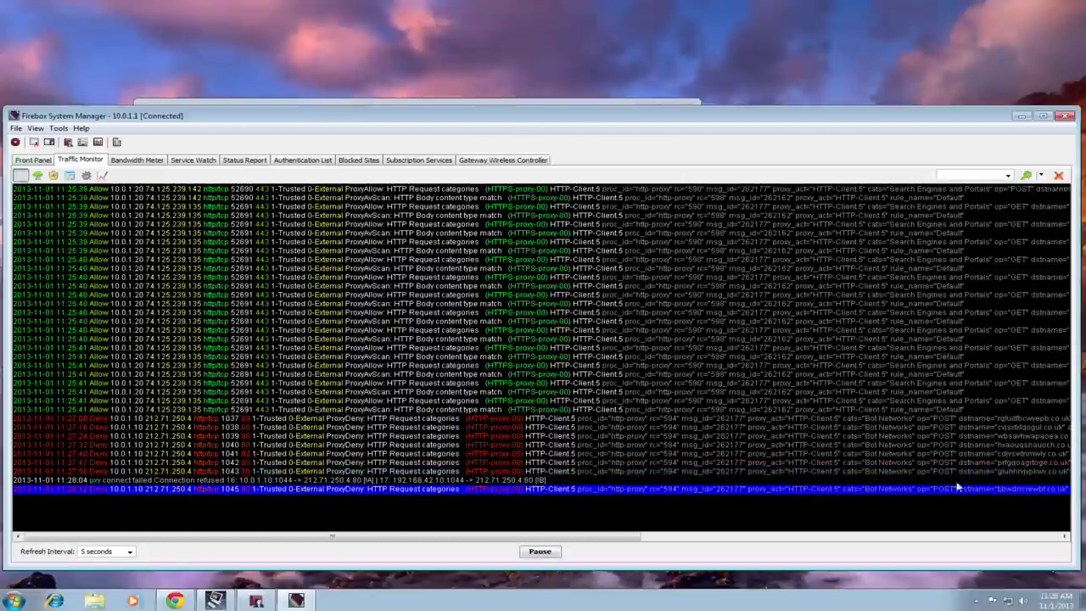
click(884, 446)
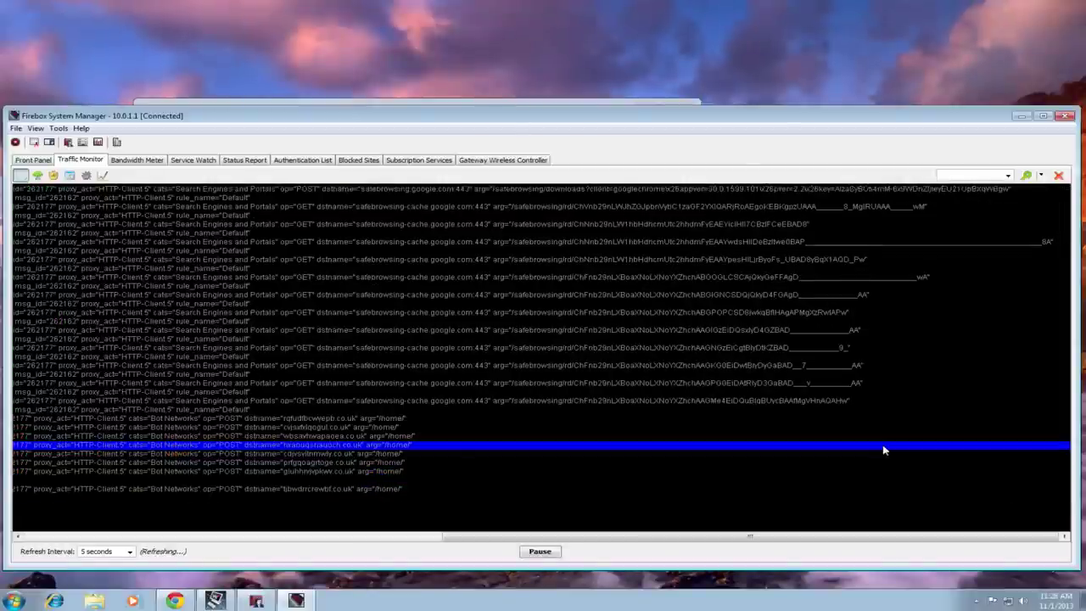